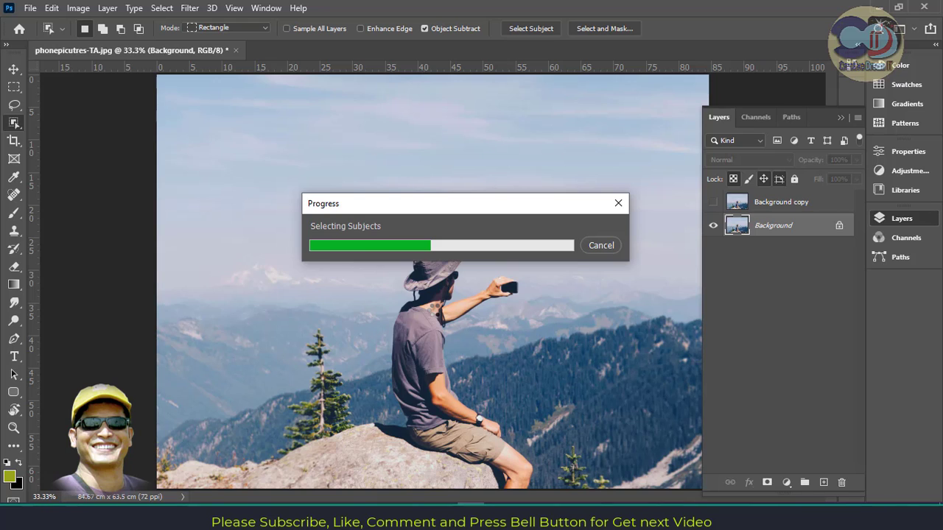
Step: Unlock the Background layer and remove the selected man with a Content-Aware fill at 100% opacity, clearing the selection
{"action": "left_click", "coordinate": [839, 225]}
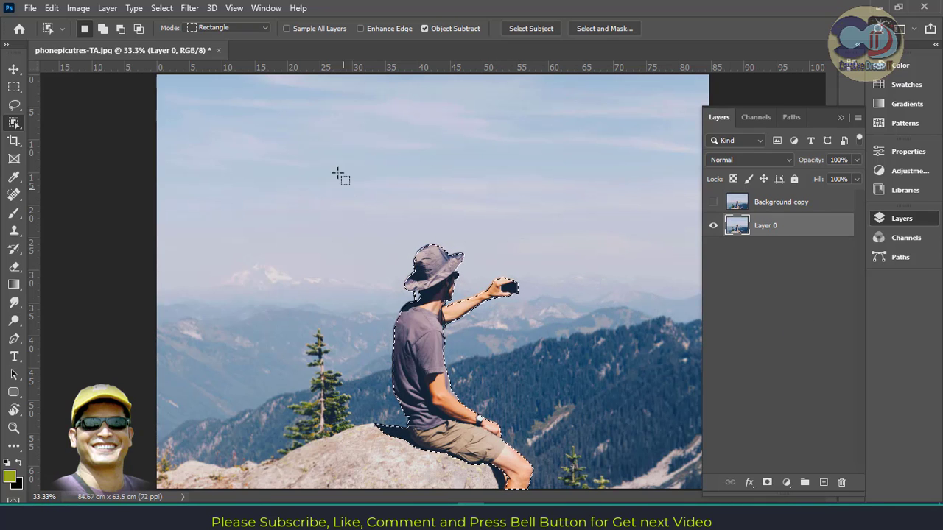
{"action": "left_click", "coordinate": [53, 12]}
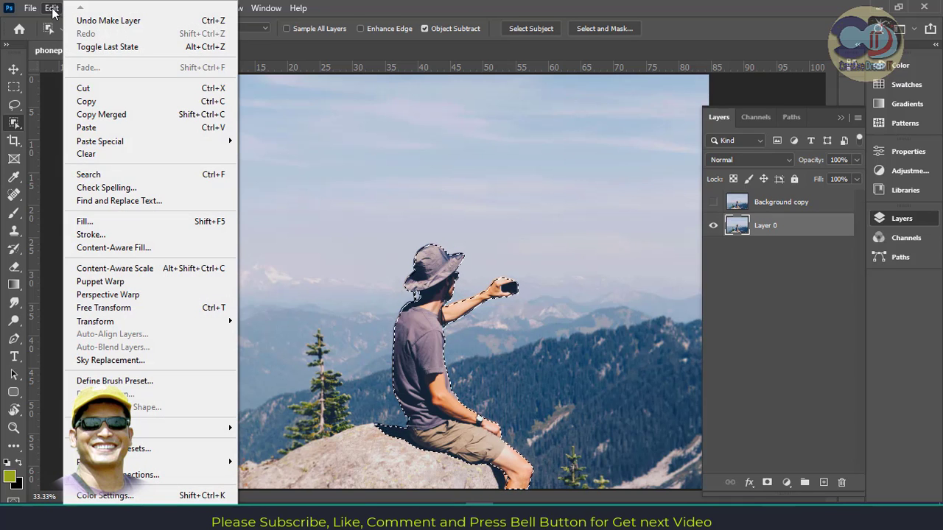
{"action": "left_click", "coordinate": [99, 221]}
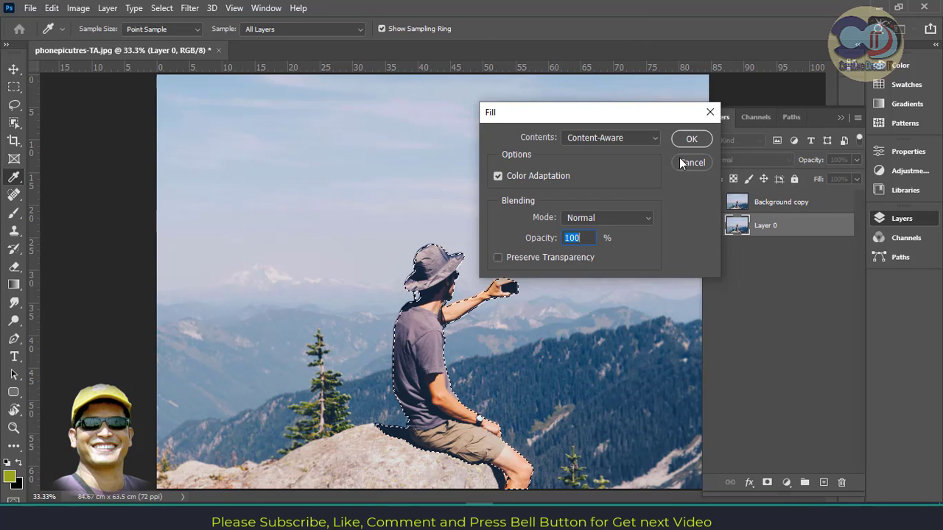
{"action": "left_click", "coordinate": [690, 139]}
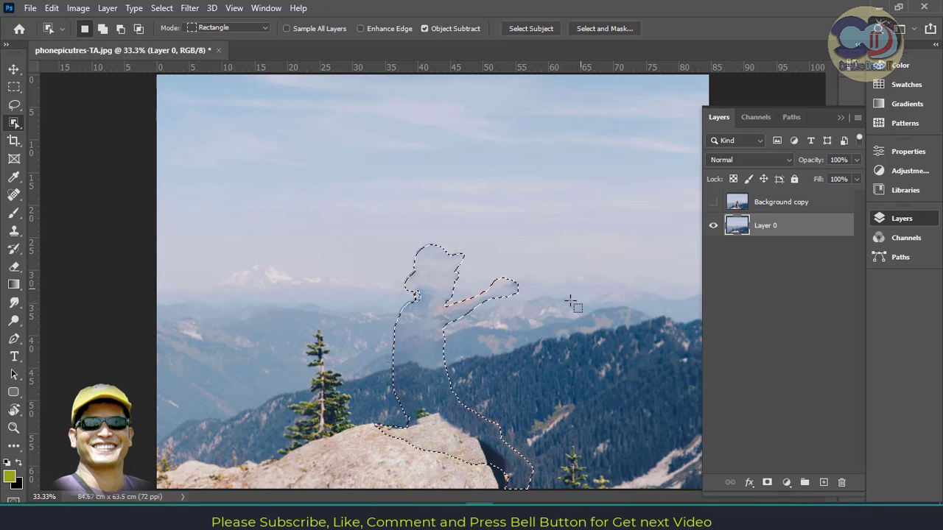
{"action": "key", "text": "ctrl+d"}
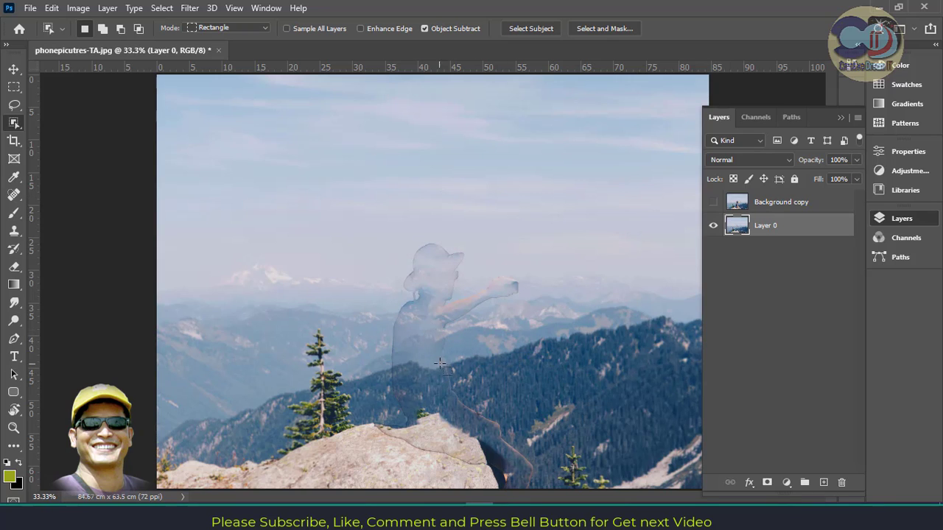
Step: Lasso the dark leftover patch beside the rock's lower right edge and fill it with Content-Aware
{"action": "key", "text": "ctrl+minus"}
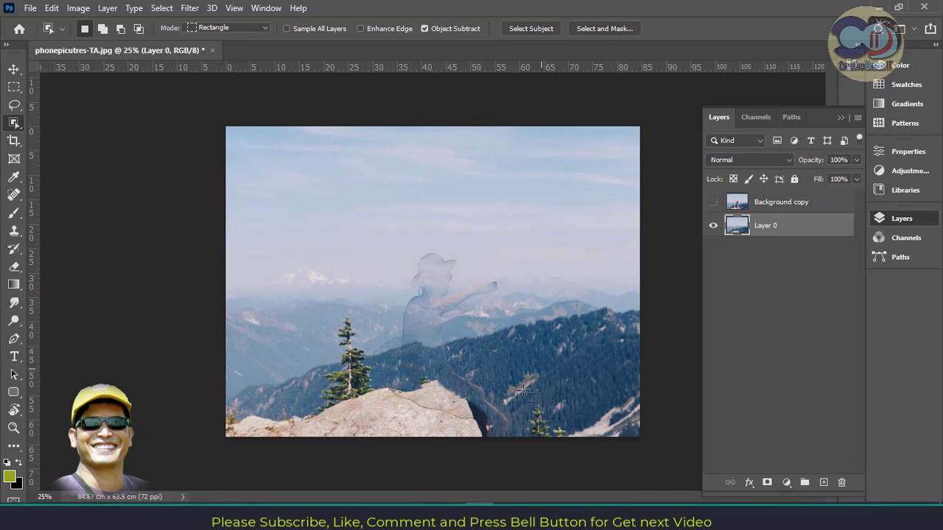
{"action": "key", "text": "ctrl+plus"}
{"action": "key", "text": "ctrl+plus"}
{"action": "left_click_drag", "start_coordinate": [462, 414], "coordinate": [366, 161]}
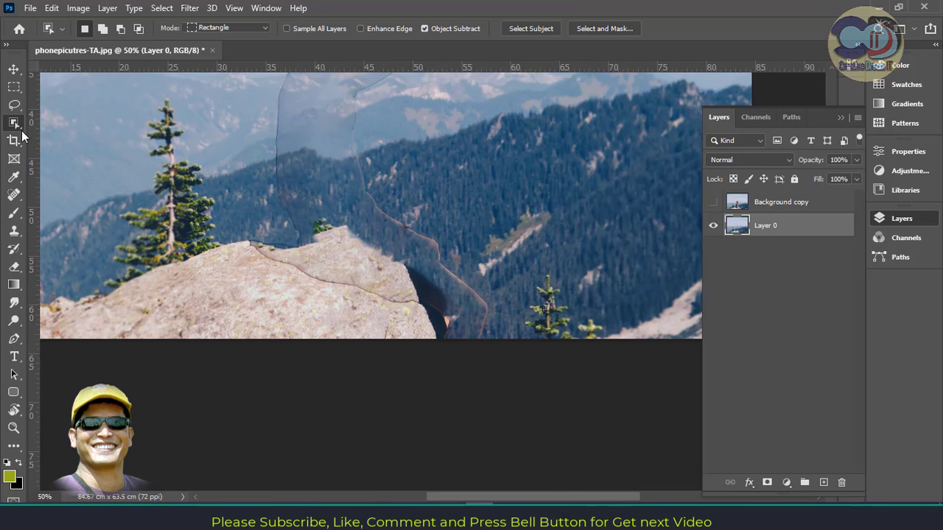
{"action": "left_click", "coordinate": [14, 104]}
{"action": "mouse_move", "coordinate": [402, 262]}
{"action": "left_mouse_down"}
{"action": "mouse_move", "coordinate": [433, 336]}
{"action": "mouse_move", "coordinate": [446, 329]}
{"action": "mouse_move", "coordinate": [404, 262]}
{"action": "left_mouse_up"}
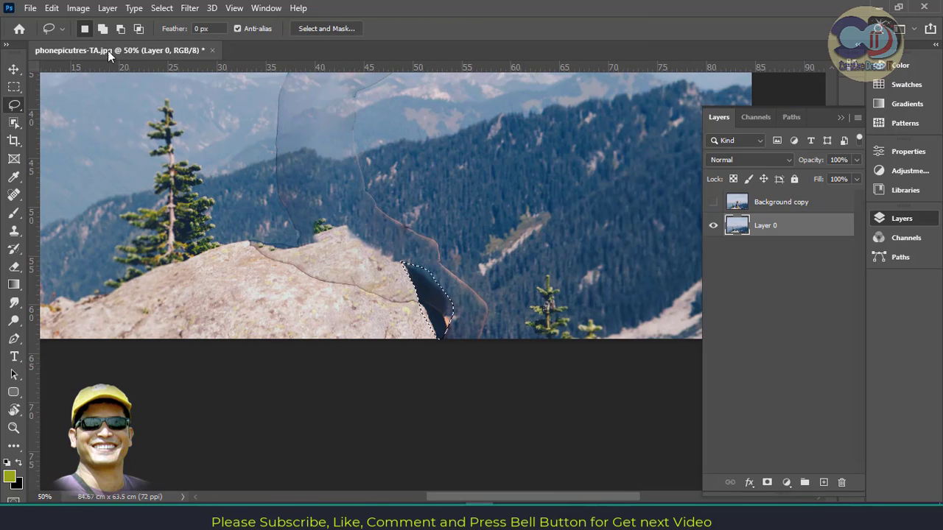
{"action": "left_click", "coordinate": [51, 7]}
{"action": "left_click", "coordinate": [89, 219]}
{"action": "left_click", "coordinate": [688, 139]}
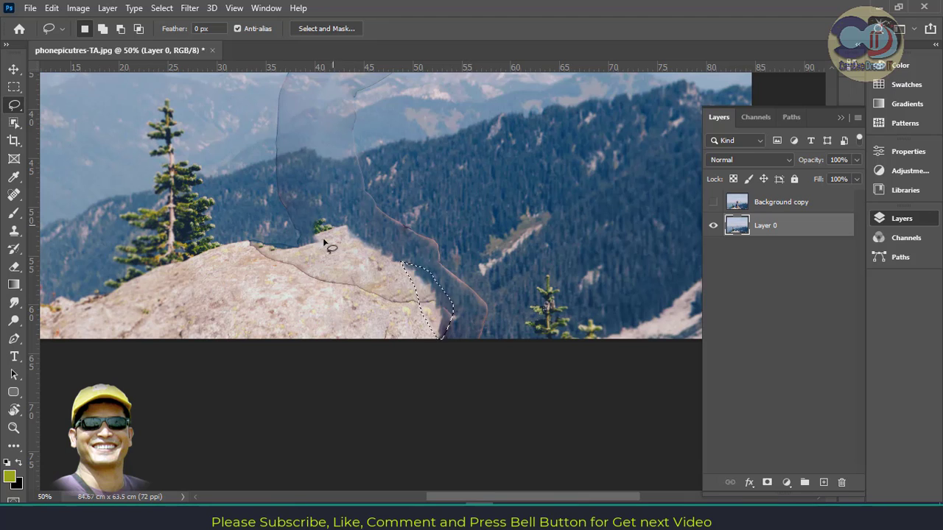
Step: Lasso the leftover outline running diagonally across the rock and fill it with Content-Aware
{"action": "mouse_move", "coordinate": [254, 248]}
{"action": "left_mouse_down"}
{"action": "mouse_move", "coordinate": [348, 297]}
{"action": "mouse_move", "coordinate": [422, 311]}
{"action": "mouse_move", "coordinate": [394, 291]}
{"action": "mouse_move", "coordinate": [251, 248]}
{"action": "left_mouse_up"}
{"action": "left_click", "coordinate": [55, 8]}
{"action": "left_click", "coordinate": [54, 10]}
{"action": "left_click", "coordinate": [54, 8]}
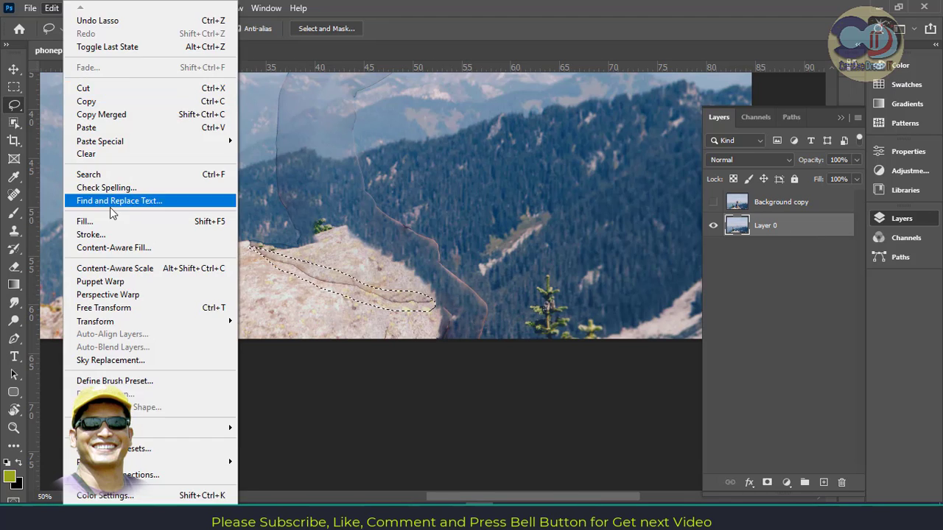
{"action": "left_click", "coordinate": [92, 221]}
{"action": "left_click", "coordinate": [690, 138]}
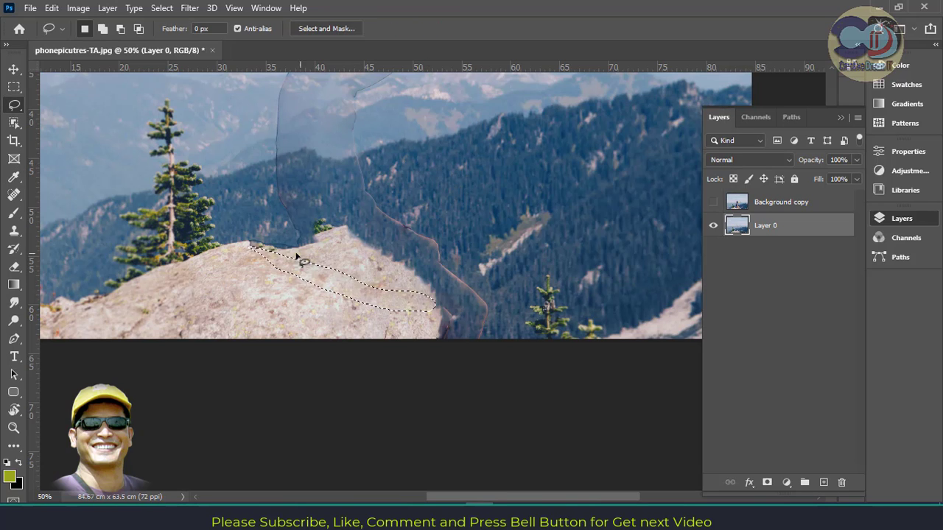
Step: Lasso the notch and small green plant along the rock's top edge and fill them with Content-Aware
{"action": "mouse_move", "coordinate": [251, 244]}
{"action": "left_mouse_down"}
{"action": "mouse_move", "coordinate": [263, 254]}
{"action": "mouse_move", "coordinate": [322, 253]}
{"action": "mouse_move", "coordinate": [249, 243]}
{"action": "left_mouse_up"}
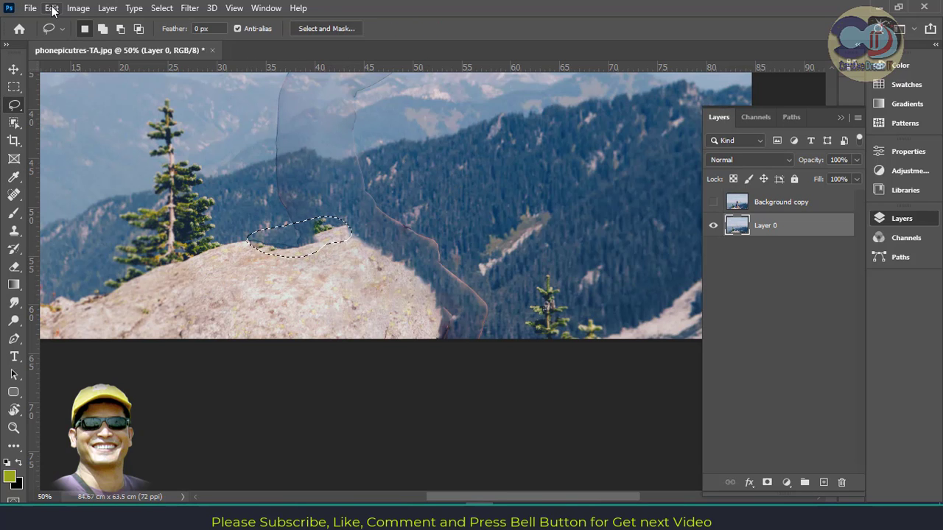
{"action": "left_click", "coordinate": [51, 8]}
{"action": "left_click", "coordinate": [92, 221]}
{"action": "key", "text": "Return"}
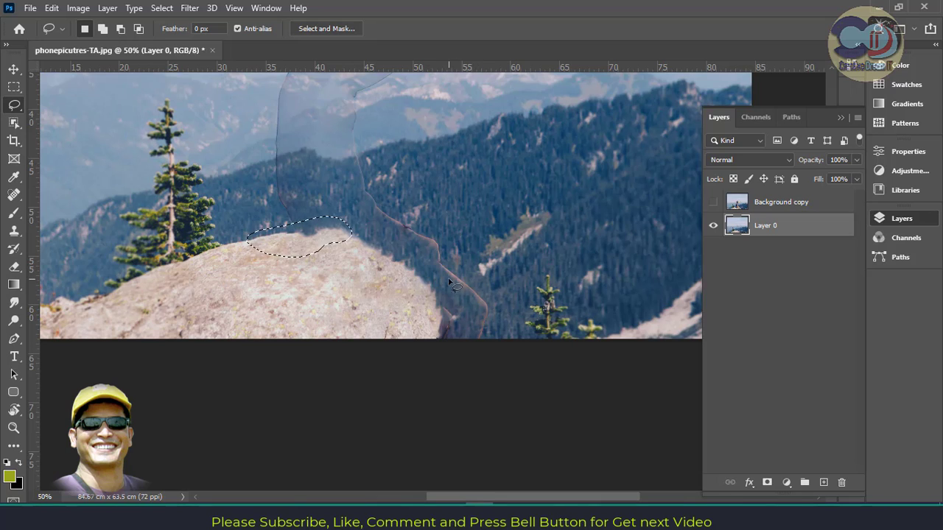
Step: Lasso the leftover body and leg outline on the forested slope right of the rock, fill it with Content-Aware, and deselect
{"action": "scroll", "coordinate": [449, 282], "scroll_direction": "down", "scroll_amount": 1}
{"action": "mouse_move", "coordinate": [488, 324]}
{"action": "left_mouse_down"}
{"action": "mouse_move", "coordinate": [495, 280]}
{"action": "mouse_move", "coordinate": [378, 160]}
{"action": "mouse_move", "coordinate": [350, 163]}
{"action": "mouse_move", "coordinate": [430, 227]}
{"action": "mouse_move", "coordinate": [465, 280]}
{"action": "mouse_move", "coordinate": [479, 315]}
{"action": "left_mouse_up"}
{"action": "left_click", "coordinate": [51, 8]}
{"action": "left_click", "coordinate": [84, 219]}
{"action": "left_click", "coordinate": [686, 138]}
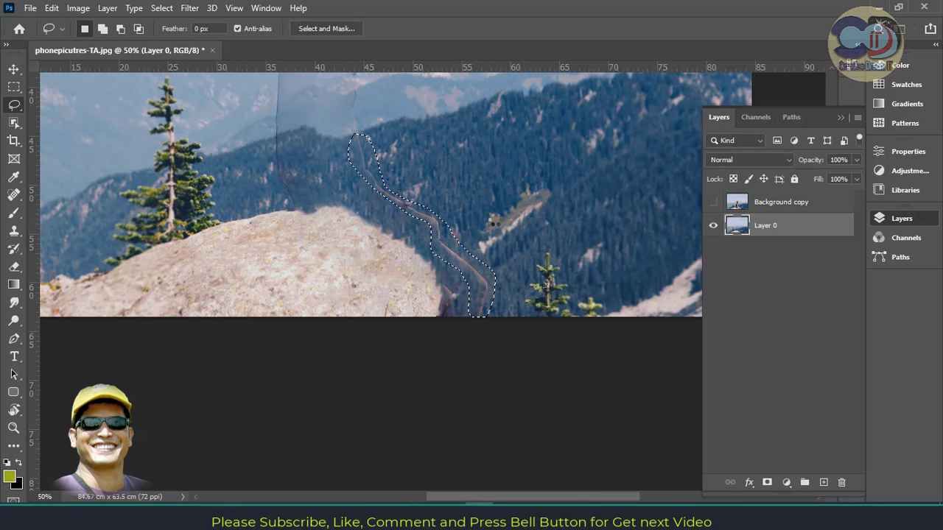
{"action": "key", "text": "ctrl+d"}
Step: Lasso the faint back outline on the slope just above the rock, fill it with Content-Aware at 100% opacity, and deselect
{"action": "scroll", "coordinate": [274, 158], "scroll_direction": "up", "scroll_amount": 1}
{"action": "mouse_move", "coordinate": [272, 159]}
{"action": "left_mouse_down"}
{"action": "mouse_move", "coordinate": [278, 210]}
{"action": "mouse_move", "coordinate": [297, 236]}
{"action": "mouse_move", "coordinate": [339, 232]}
{"action": "mouse_move", "coordinate": [278, 159]}
{"action": "left_mouse_up"}
{"action": "left_click", "coordinate": [51, 8]}
{"action": "left_click", "coordinate": [84, 219]}
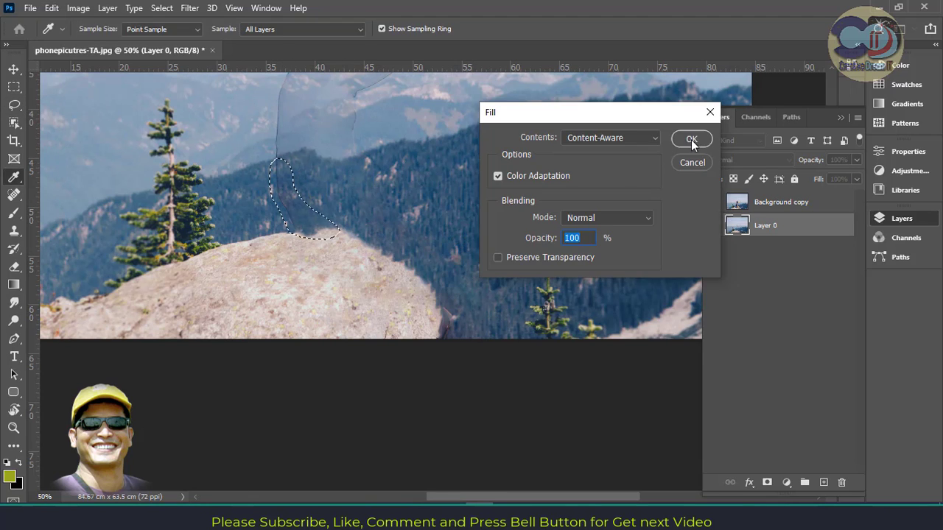
{"action": "left_click", "coordinate": [686, 138]}
{"action": "key", "text": "ctrl+d"}
Step: Lasso the ghosted head, arm and torso against the sky and mountains, fill them with Content-Aware at 100% opacity, and deselect
{"action": "scroll", "coordinate": [331, 179], "scroll_direction": "up", "scroll_amount": 7}
{"action": "mouse_move", "coordinate": [308, 137]}
{"action": "left_mouse_down"}
{"action": "mouse_move", "coordinate": [271, 246]}
{"action": "mouse_move", "coordinate": [282, 324]}
{"action": "mouse_move", "coordinate": [348, 330]}
{"action": "mouse_move", "coordinate": [441, 184]}
{"action": "mouse_move", "coordinate": [383, 142]}
{"action": "mouse_move", "coordinate": [309, 136]}
{"action": "left_mouse_up"}
{"action": "left_click", "coordinate": [52, 9]}
{"action": "left_click", "coordinate": [84, 218]}
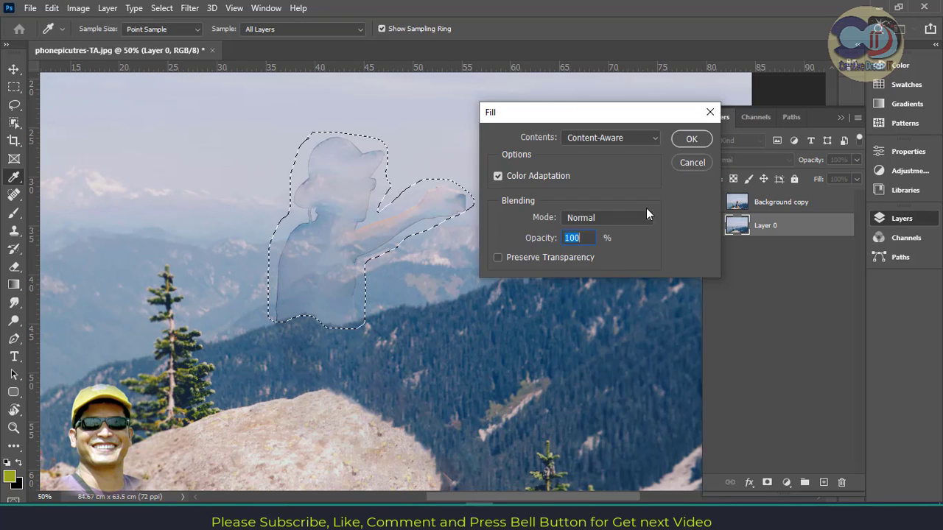
{"action": "left_click", "coordinate": [686, 138]}
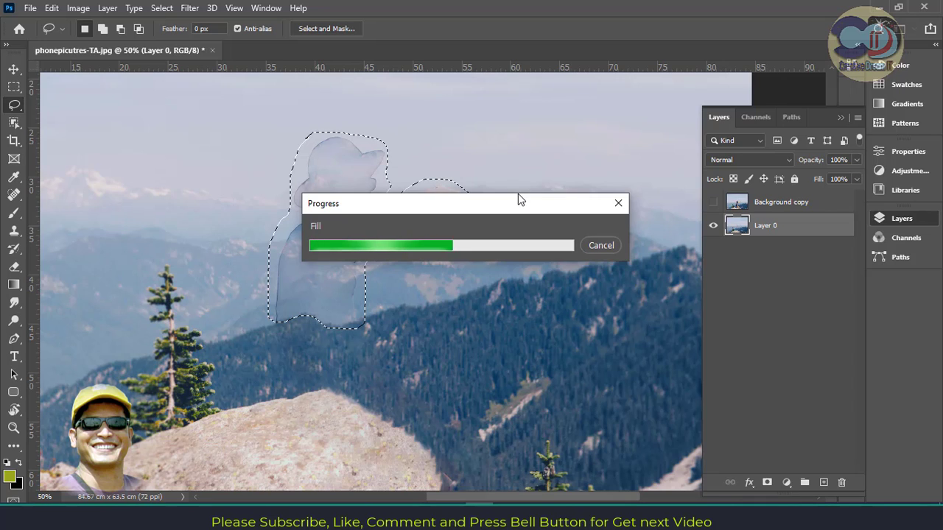
{"action": "key", "text": "ctrl+d"}
Step: Inspect the retouched areas and compare them with the original by toggling the Background copy layer's visibility
{"action": "scroll", "coordinate": [450, 242], "scroll_direction": "down", "scroll_amount": 5}
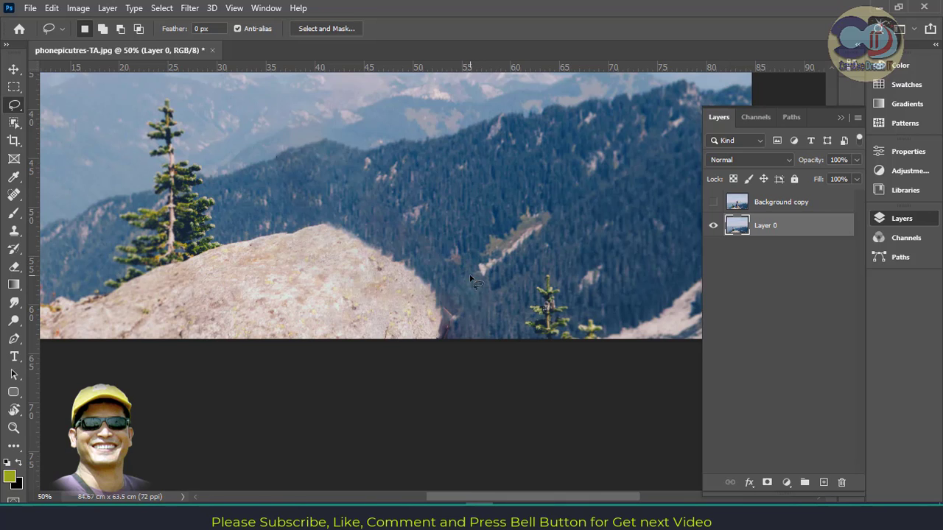
{"action": "scroll", "coordinate": [483, 284], "scroll_direction": "down", "scroll_amount": 1}
{"action": "scroll", "coordinate": [483, 281], "scroll_direction": "up", "scroll_amount": 4}
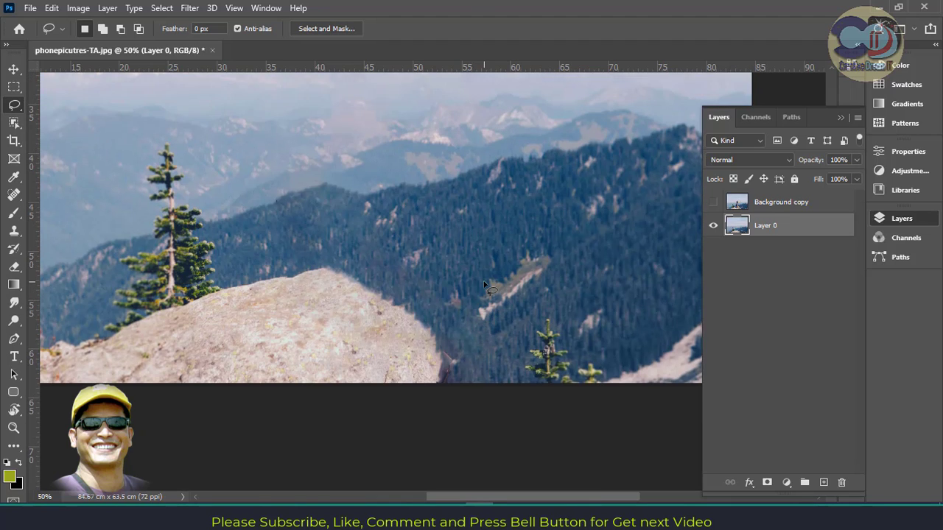
{"action": "scroll", "coordinate": [463, 286], "scroll_direction": "down", "scroll_amount": 1}
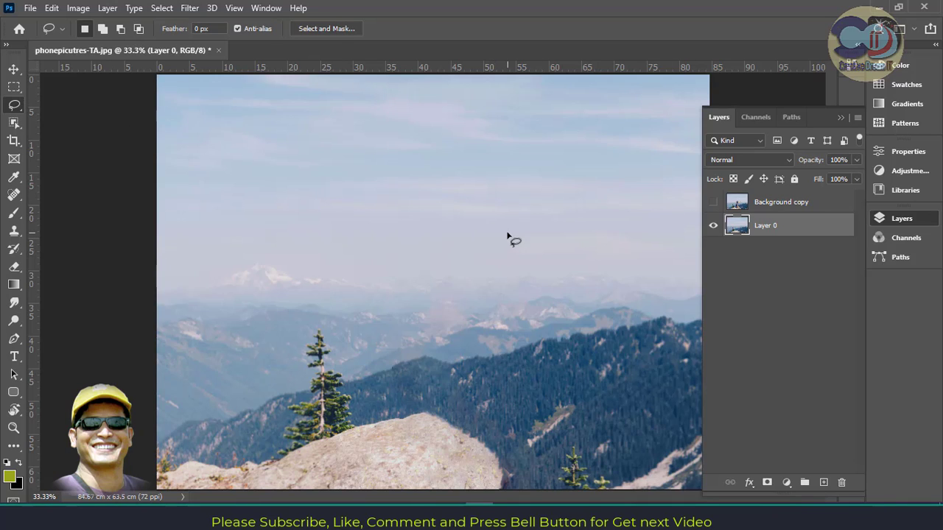
{"action": "key", "text": "ctrl+minus"}
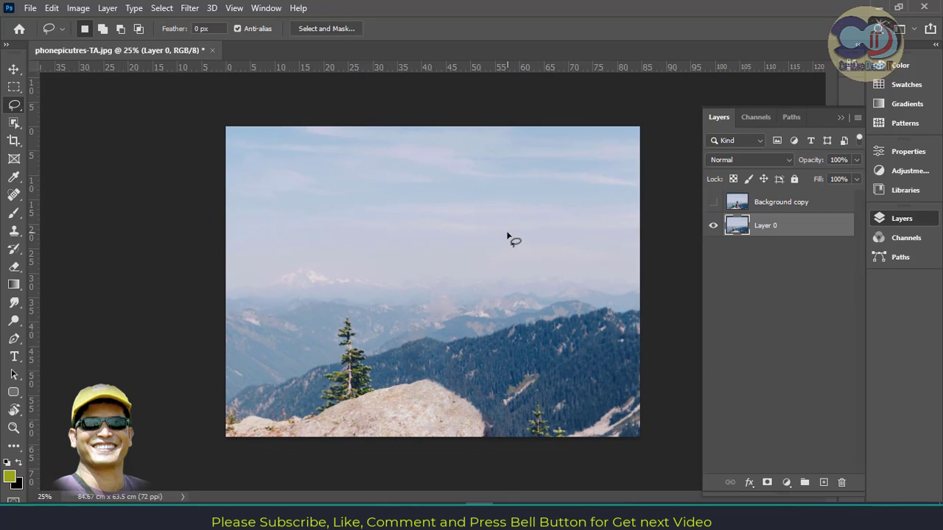
{"action": "left_click", "coordinate": [714, 204]}
{"action": "left_click", "coordinate": [714, 204]}
{"action": "left_click", "coordinate": [714, 204]}
{"action": "left_click", "coordinate": [714, 205]}
{"action": "left_click", "coordinate": [714, 204]}
{"action": "left_click", "coordinate": [714, 204]}
{"action": "left_click", "coordinate": [714, 204]}
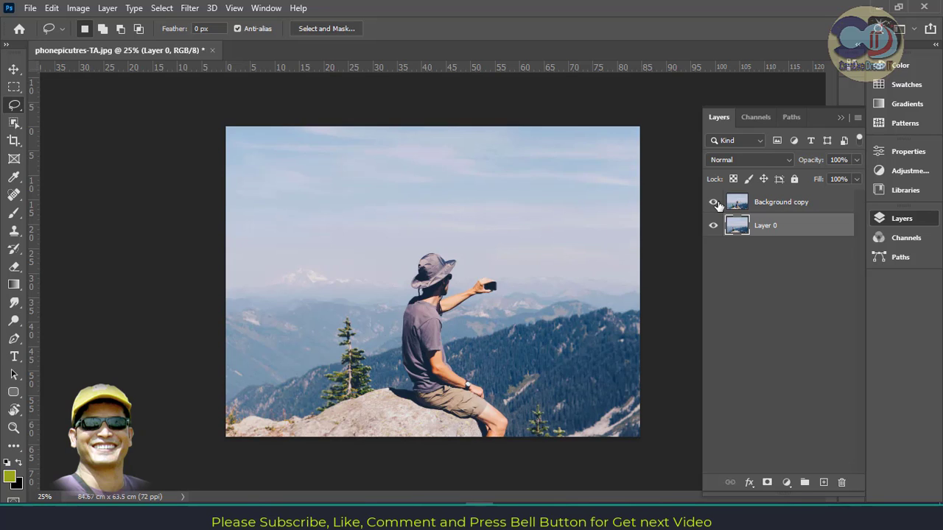
{"action": "left_click", "coordinate": [713, 204]}
{"action": "left_click", "coordinate": [714, 204]}
{"action": "left_click", "coordinate": [714, 204]}
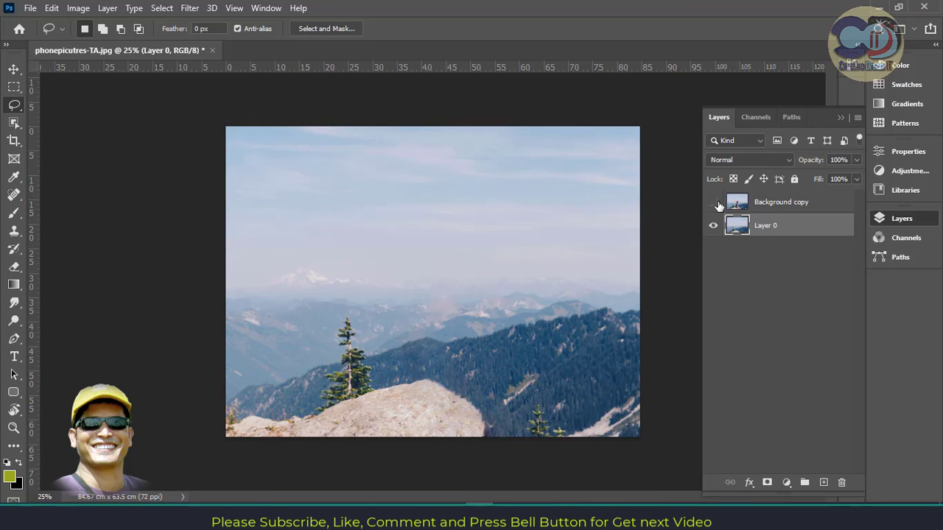
{"action": "left_click", "coordinate": [714, 204]}
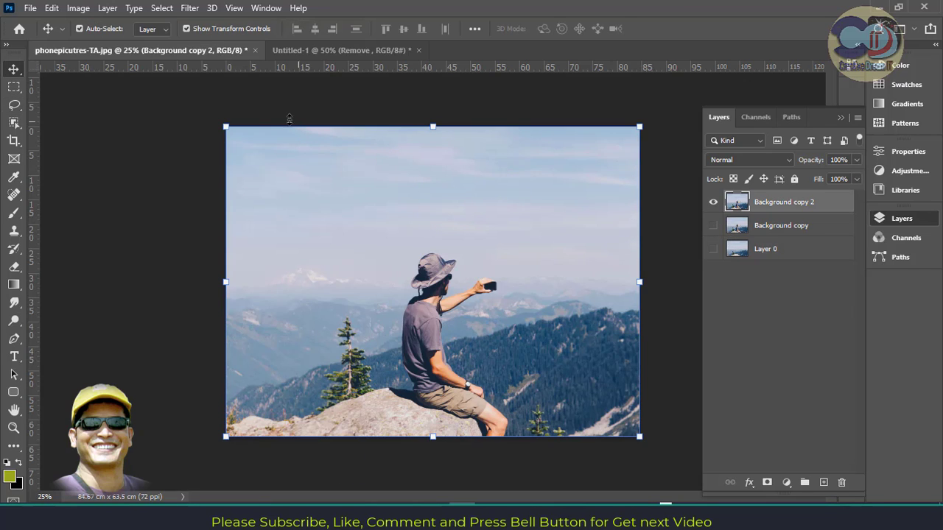
Step: Select the man on the Background copy 2 layer using the Object Selection tool's Select Subject command
{"action": "left_click", "coordinate": [14, 122]}
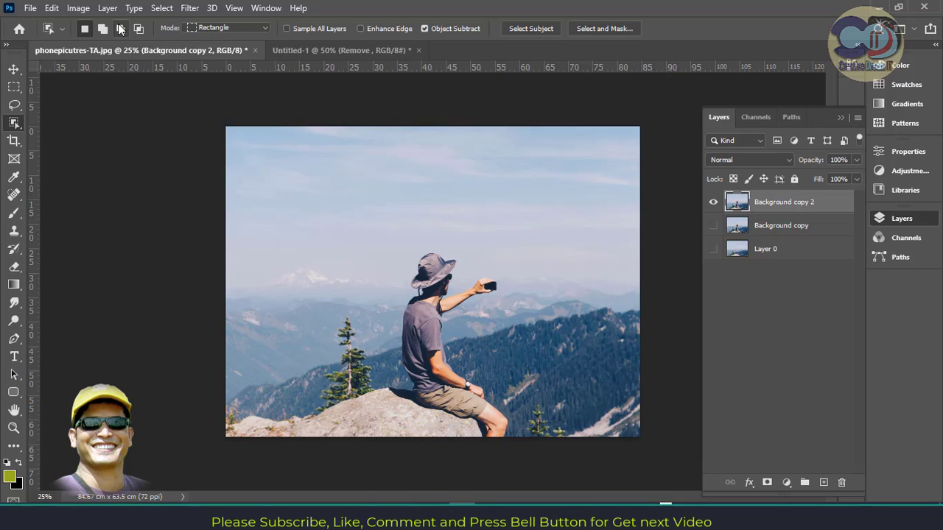
{"action": "left_click", "coordinate": [530, 30]}
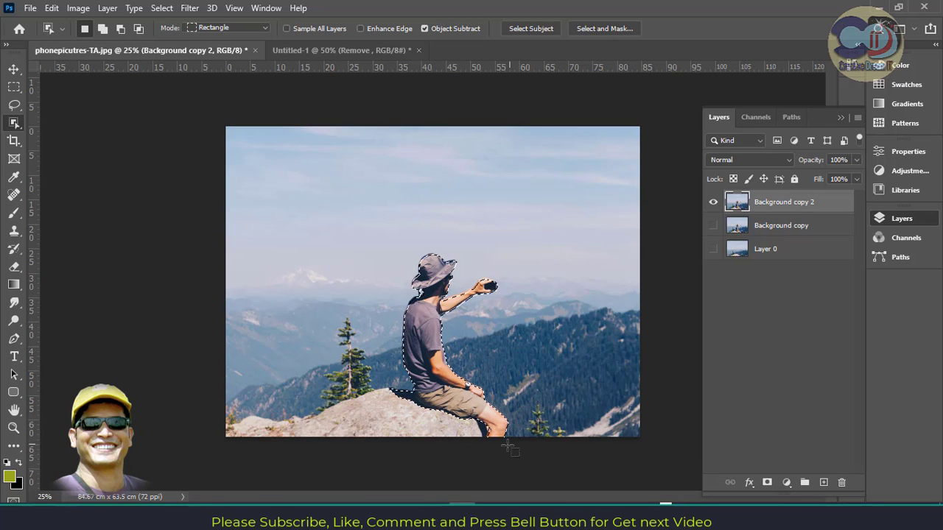
{"action": "left_click", "coordinate": [78, 8]}
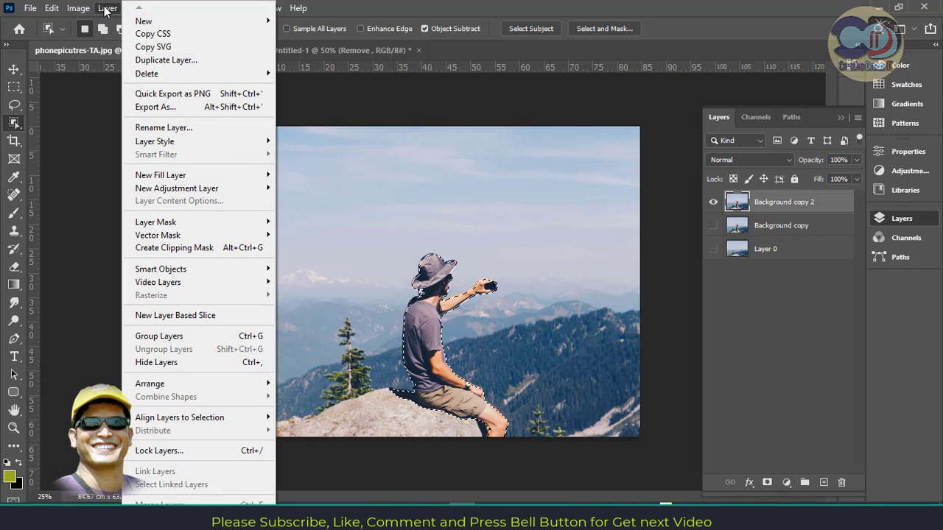
{"action": "left_click", "coordinate": [106, 8]}
{"action": "left_click", "coordinate": [106, 8]}
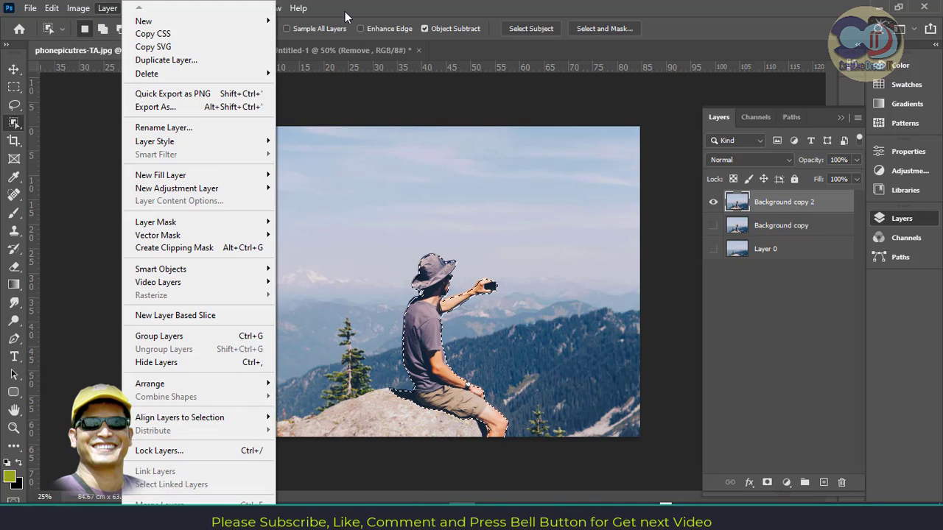
{"action": "left_click", "coordinate": [345, 11]}
{"action": "left_click", "coordinate": [78, 8]}
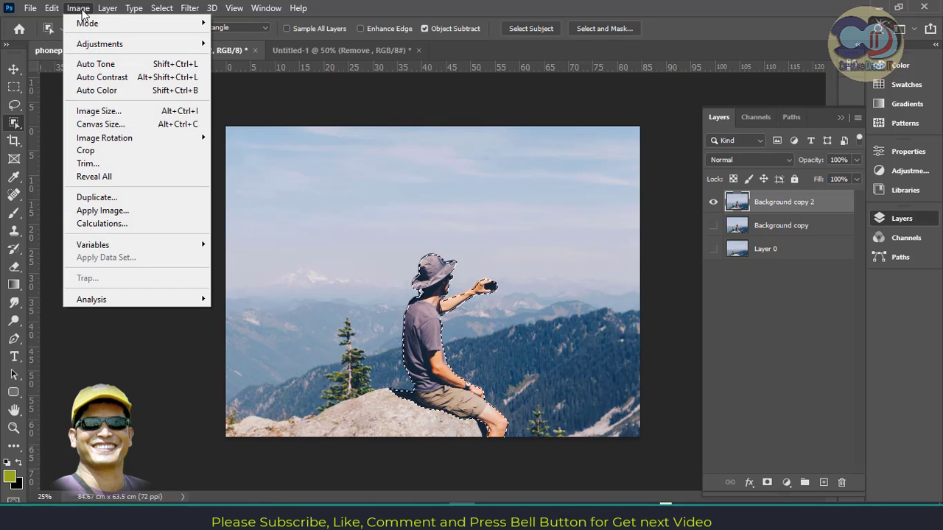
{"action": "mouse_move", "coordinate": [55, 10]}
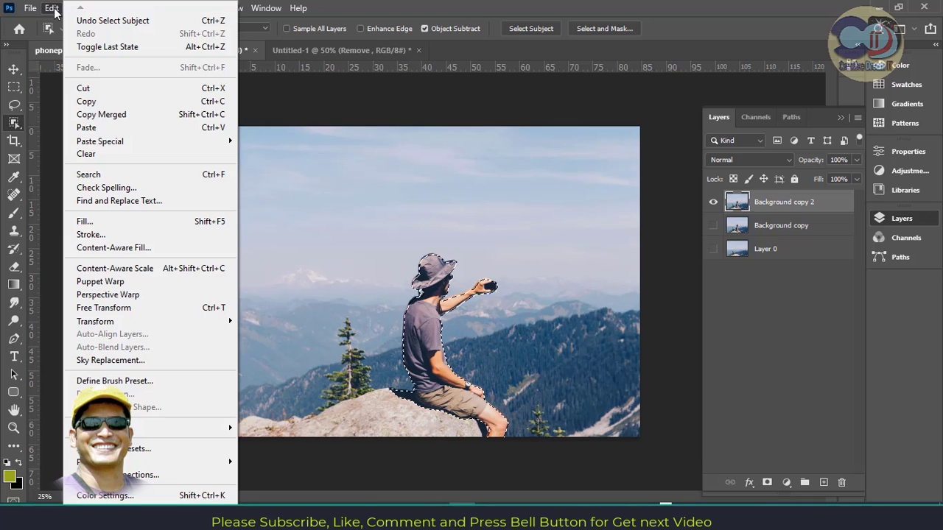
{"action": "left_click", "coordinate": [314, 22]}
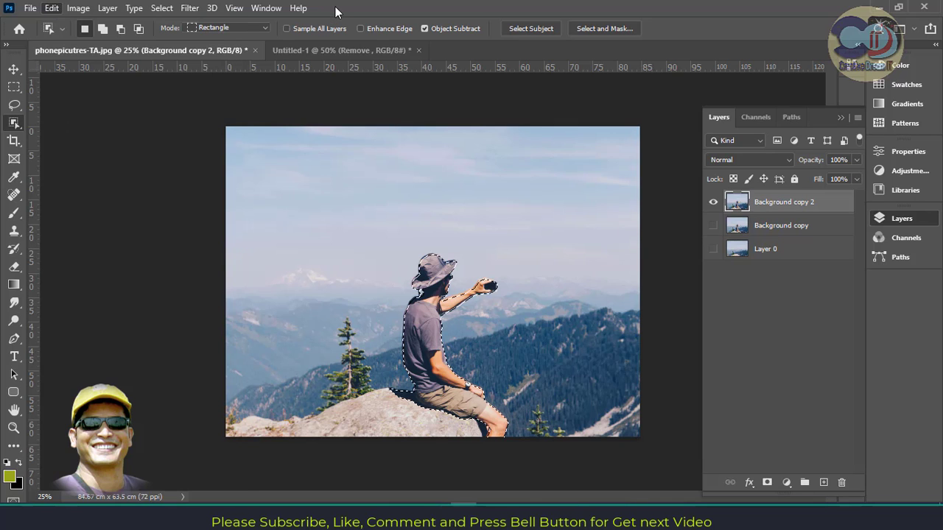
{"action": "left_click", "coordinate": [107, 8]}
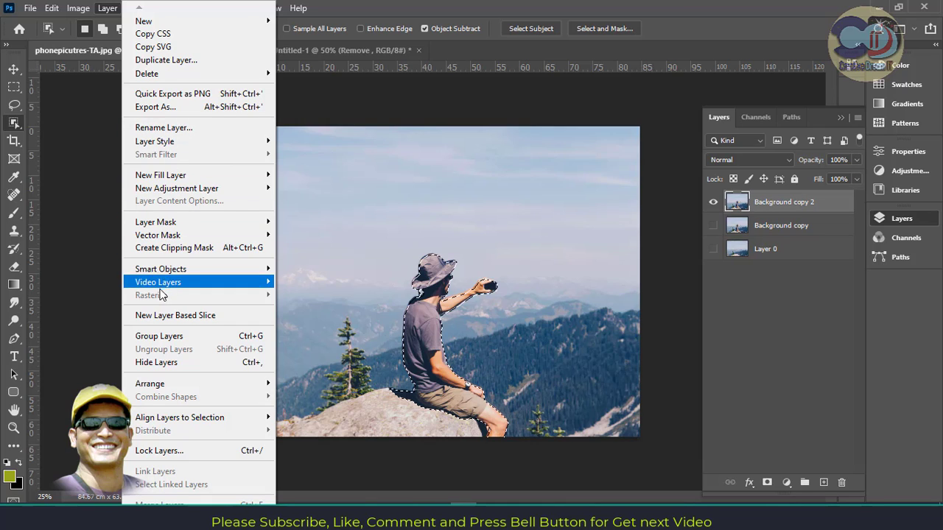
{"action": "key", "text": "Escape"}
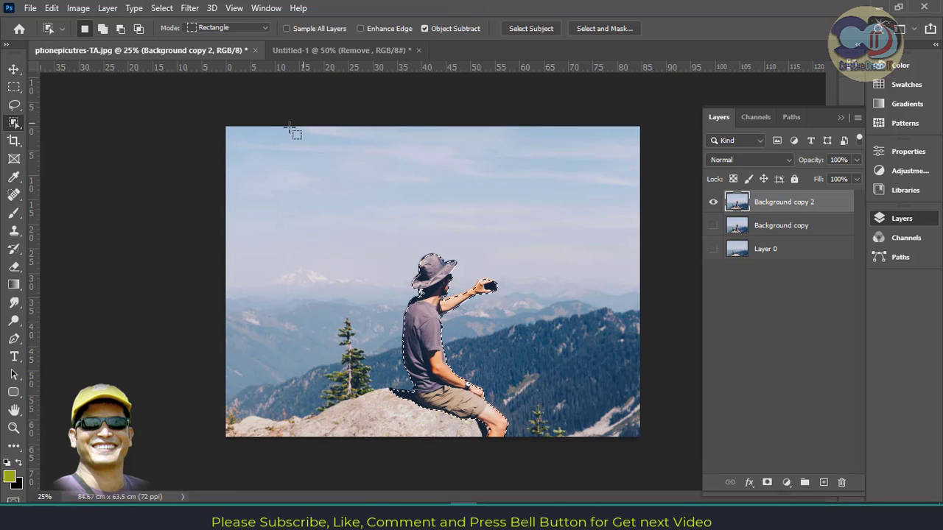
{"action": "key", "text": "ctrl+d"}
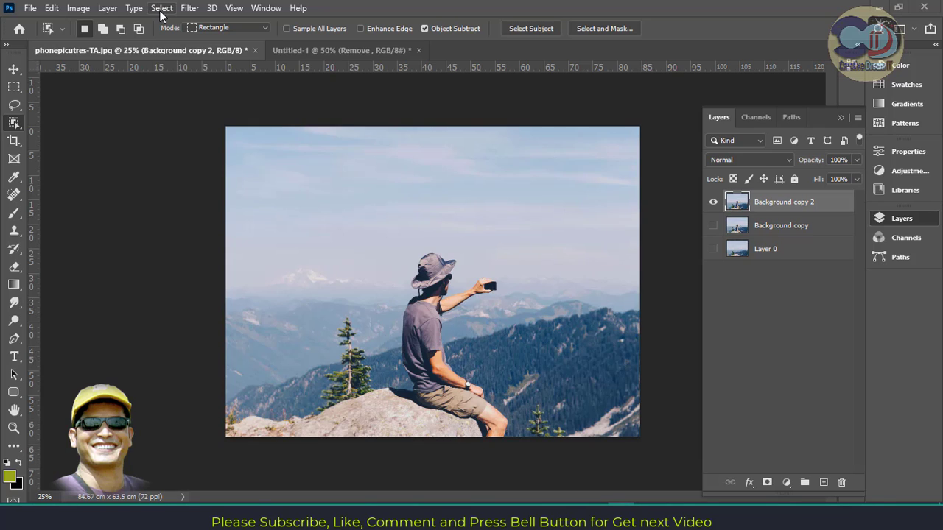
Step: Expand the selection around the man by 5 pixels
{"action": "left_click", "coordinate": [162, 9]}
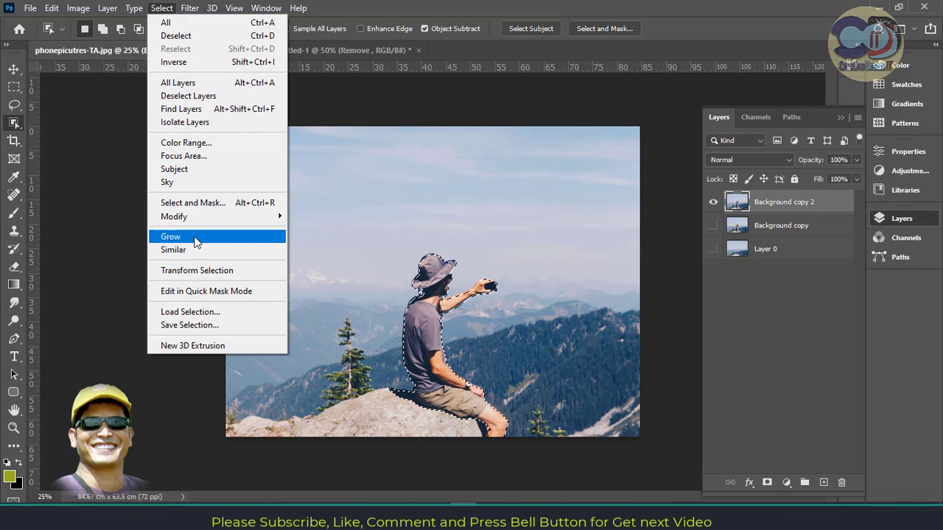
{"action": "mouse_move", "coordinate": [256, 221]}
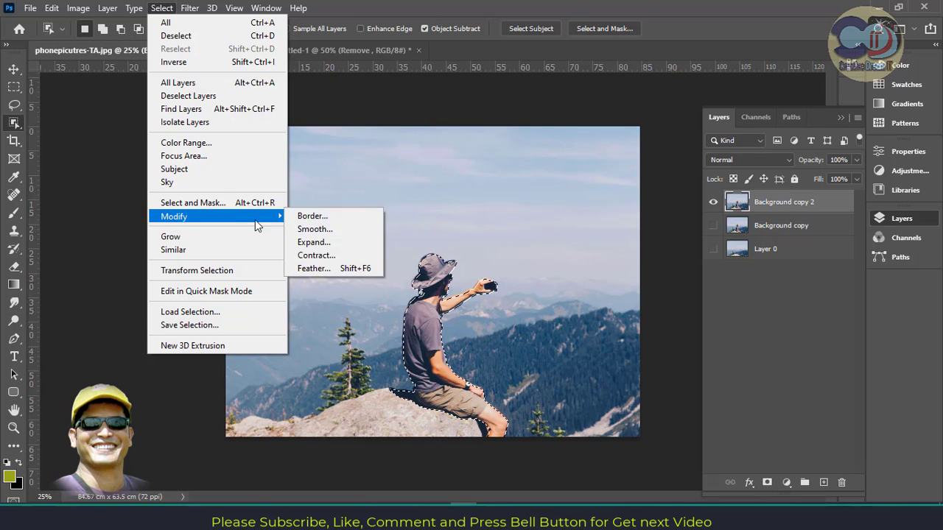
{"action": "left_click", "coordinate": [310, 242]}
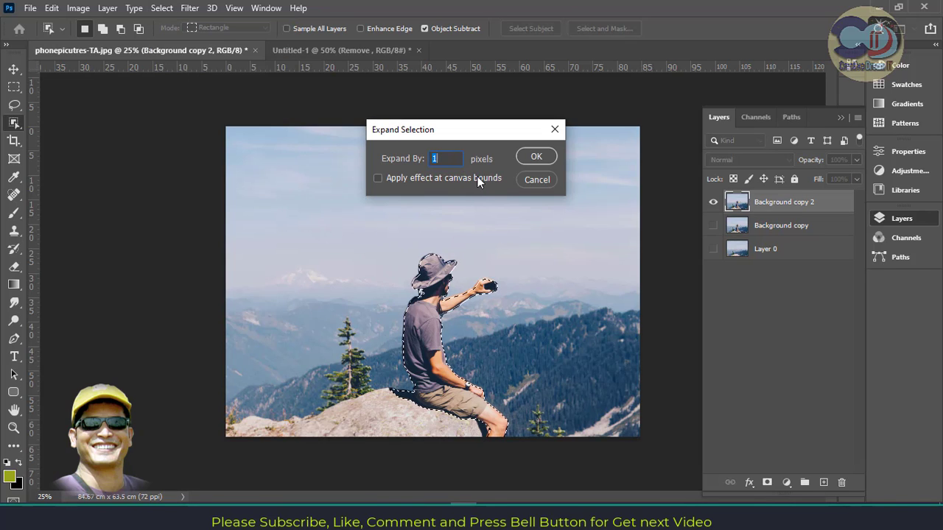
{"action": "type", "text": "5"}
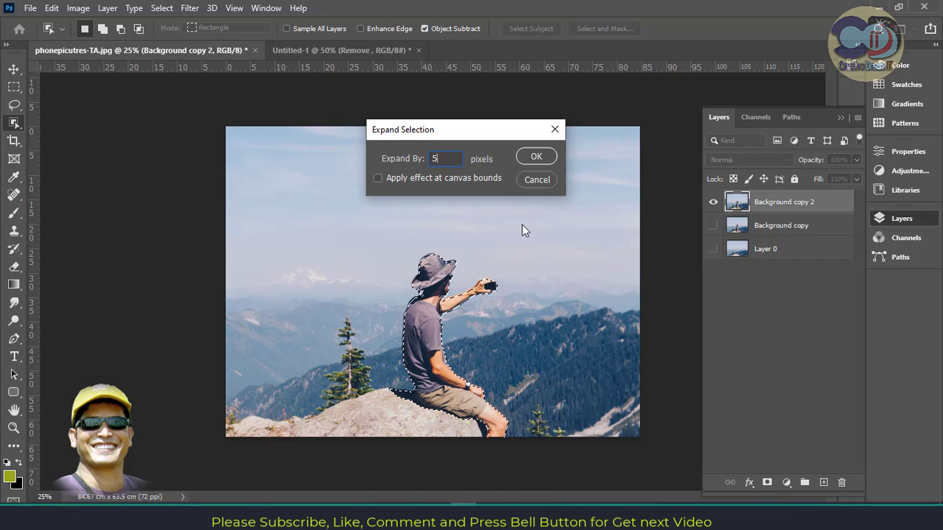
{"action": "left_click", "coordinate": [536, 157]}
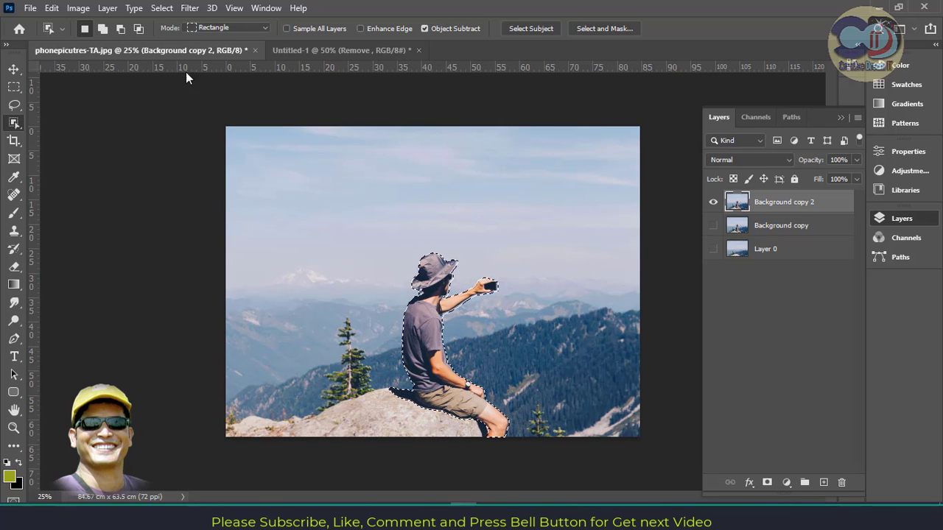
Step: Remove the selected man with Content-Aware Fill using Auto sampling, output the fill to a new layer, and deselect
{"action": "left_click", "coordinate": [55, 8]}
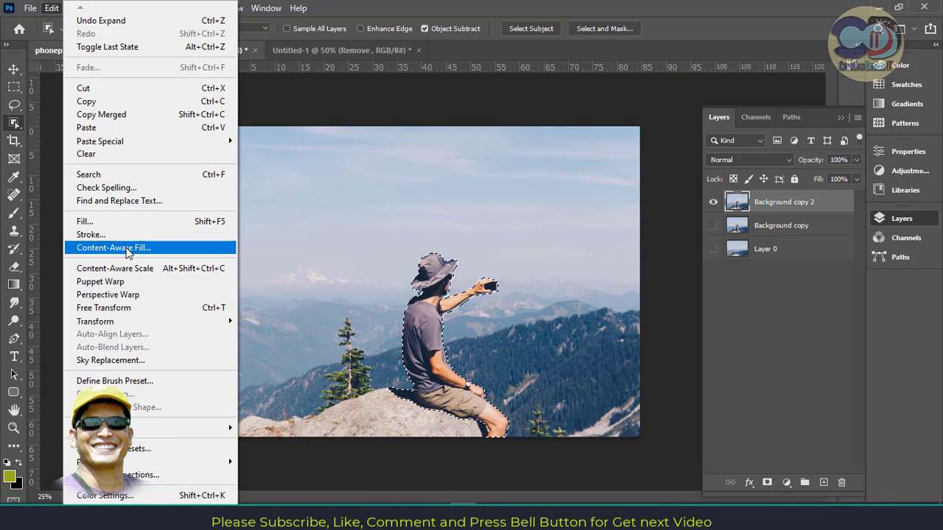
{"action": "left_click", "coordinate": [126, 249]}
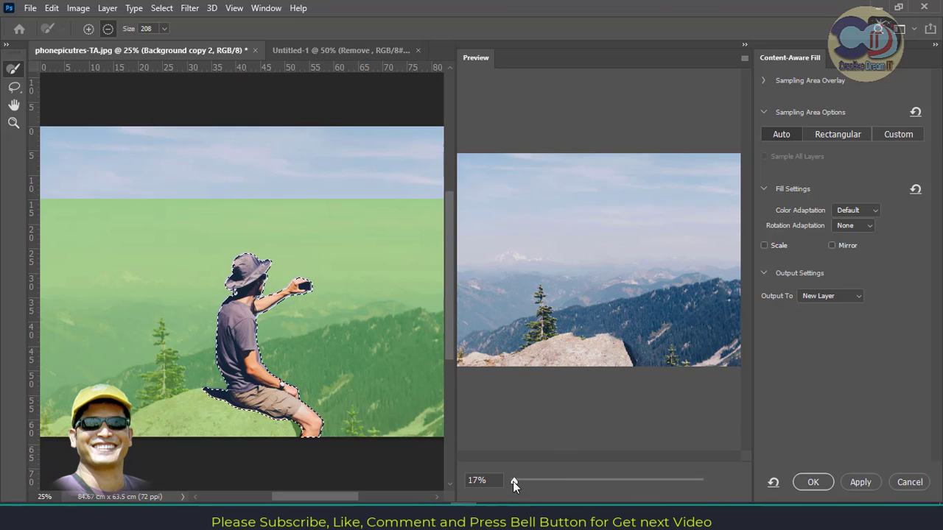
{"action": "left_click_drag", "start_coordinate": [513, 481], "coordinate": [516, 480]}
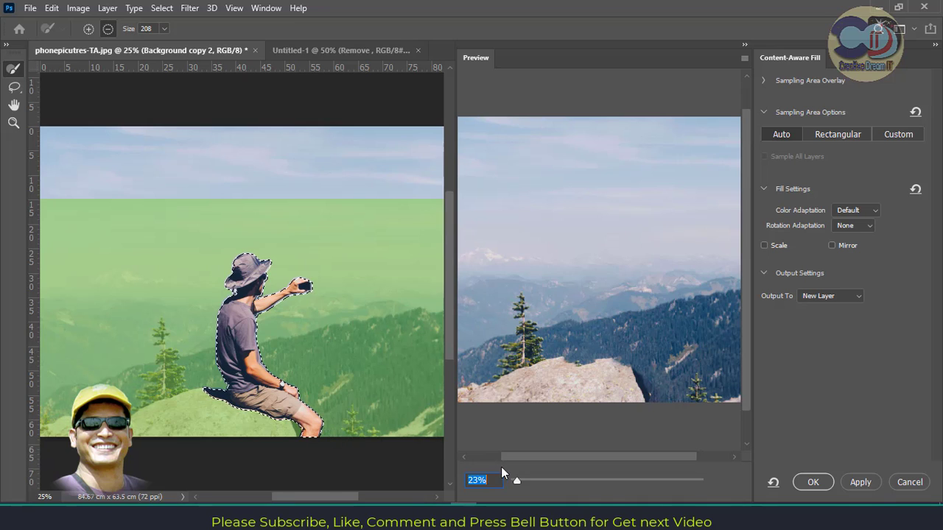
{"action": "left_click", "coordinate": [814, 484]}
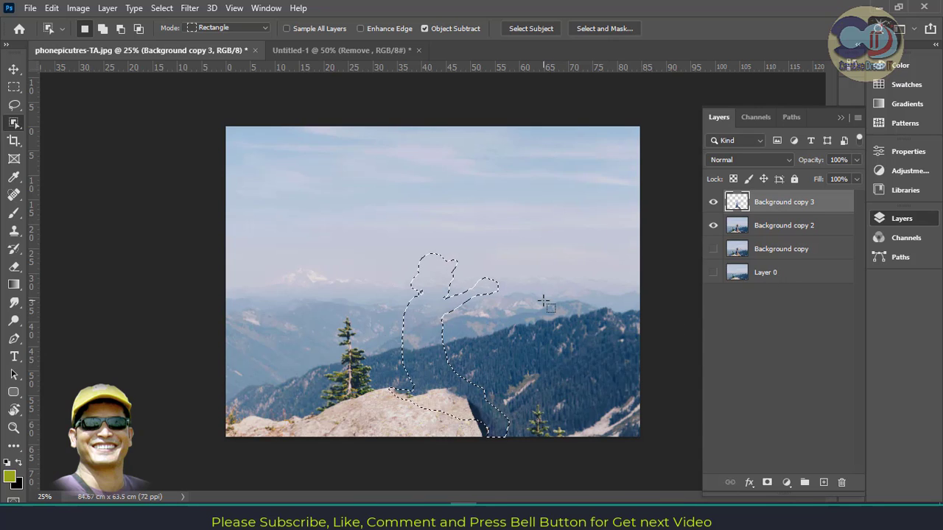
{"action": "left_click", "coordinate": [12, 89]}
{"action": "left_click", "coordinate": [486, 255]}
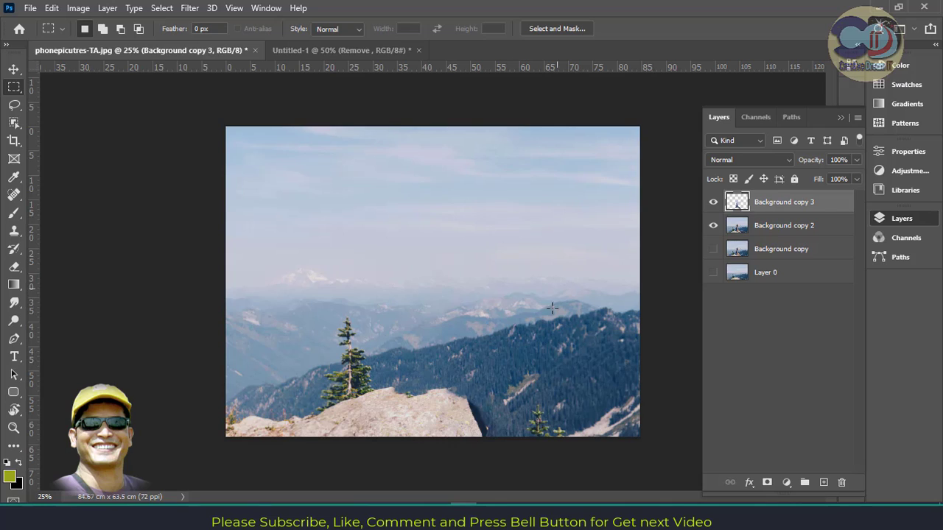
Step: Inspect the fill patch on its own by toggling the Background copy 2 layer's visibility, and briefly restore and clear the selection
{"action": "left_click", "coordinate": [712, 250]}
{"action": "left_click", "coordinate": [713, 225]}
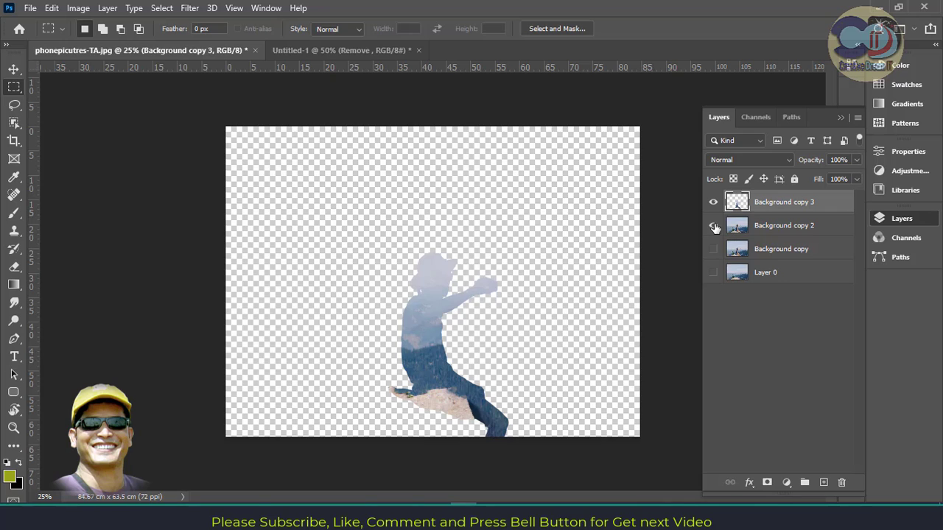
{"action": "left_click", "coordinate": [713, 225]}
{"action": "left_click", "coordinate": [713, 225]}
{"action": "left_click", "coordinate": [713, 226]}
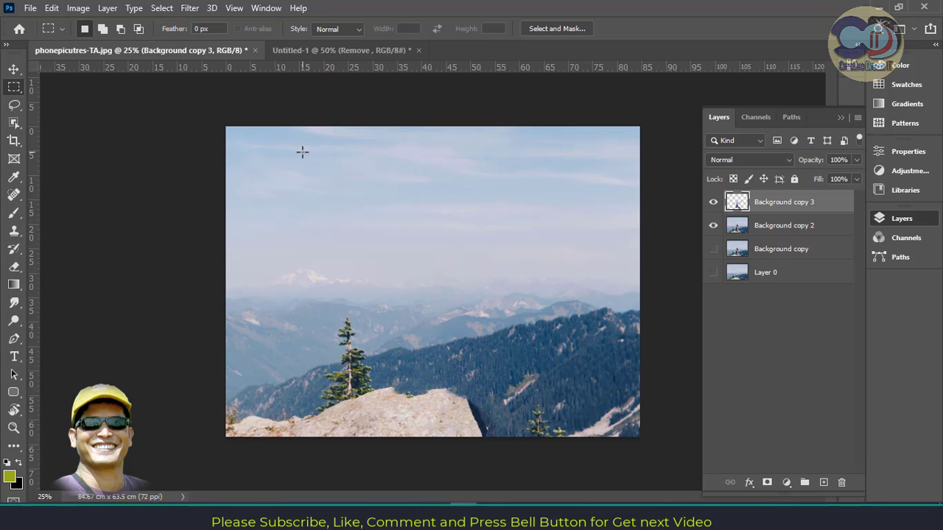
{"action": "key", "text": "ctrl+z"}
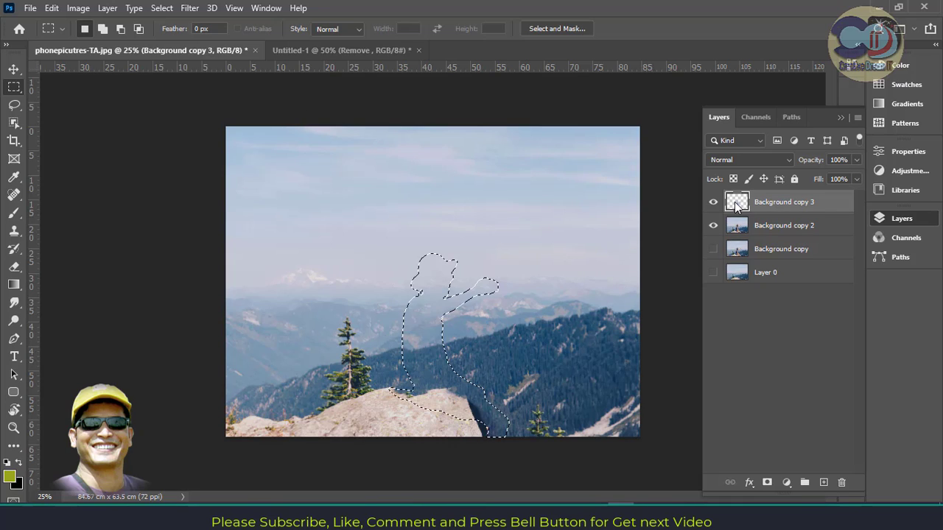
{"action": "key", "text": "ctrl+d"}
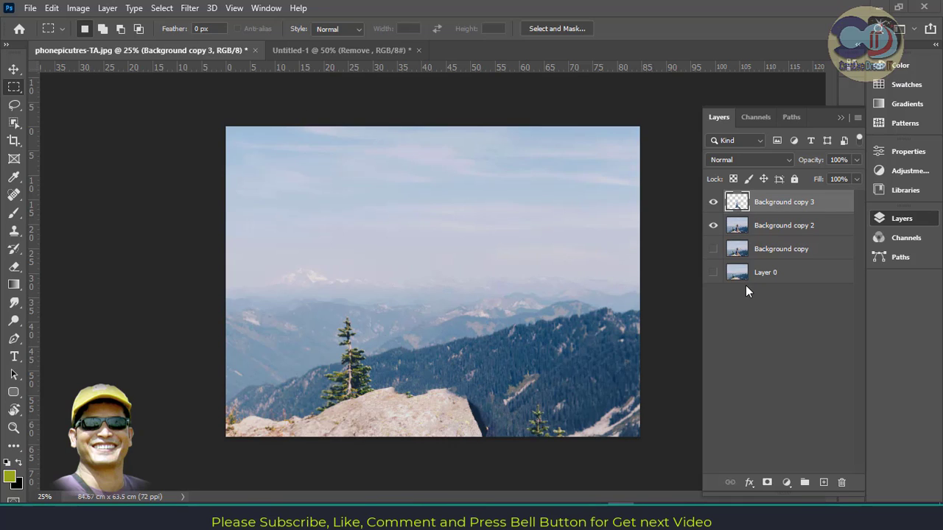